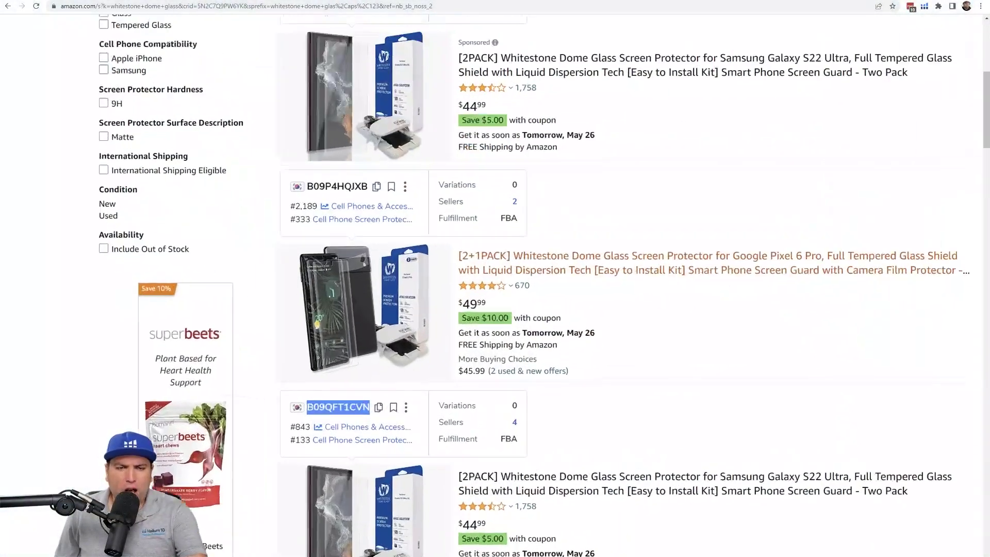
# Copy ASIN B09QFT1CVN from the 2-pack Galaxy S22 Ultra protector listing for Helium 10
pyautogui.scroll(3, 697, 416)
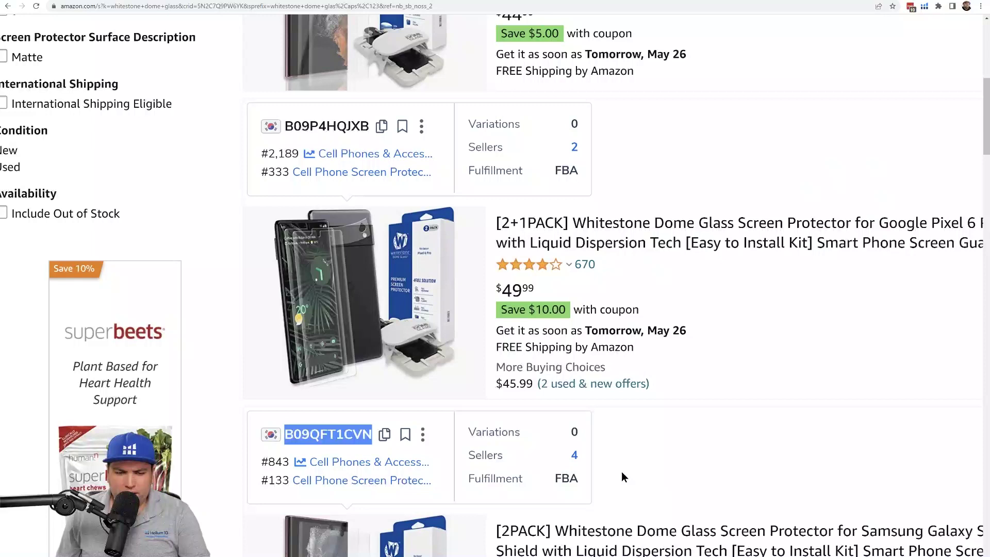
pyautogui.doubleClick(349, 438)
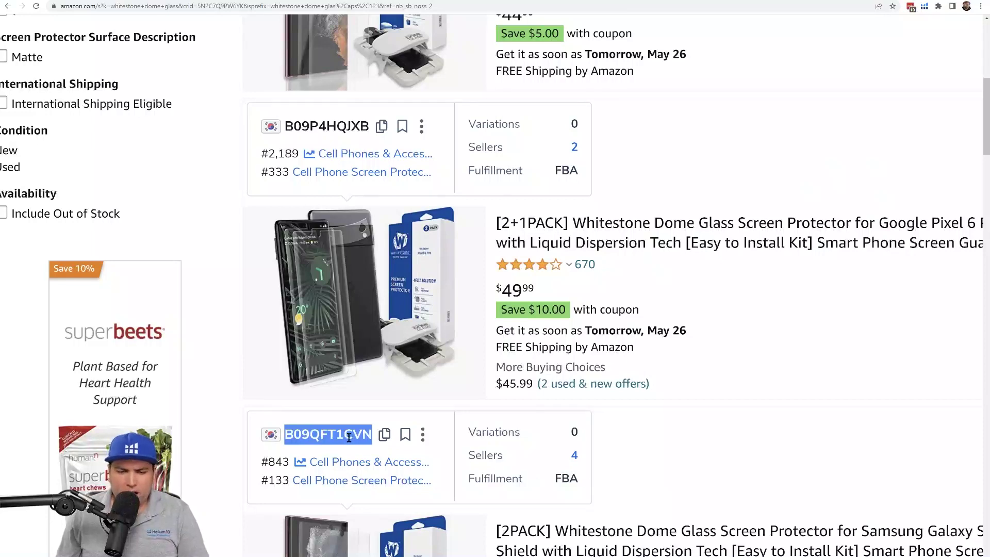
pyautogui.click(385, 435)
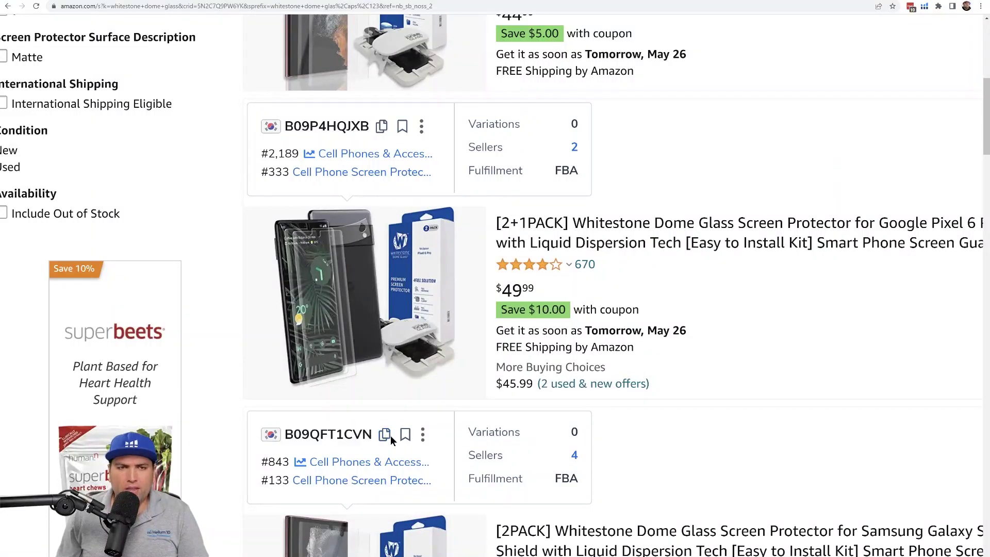
pyautogui.click(69, 3)
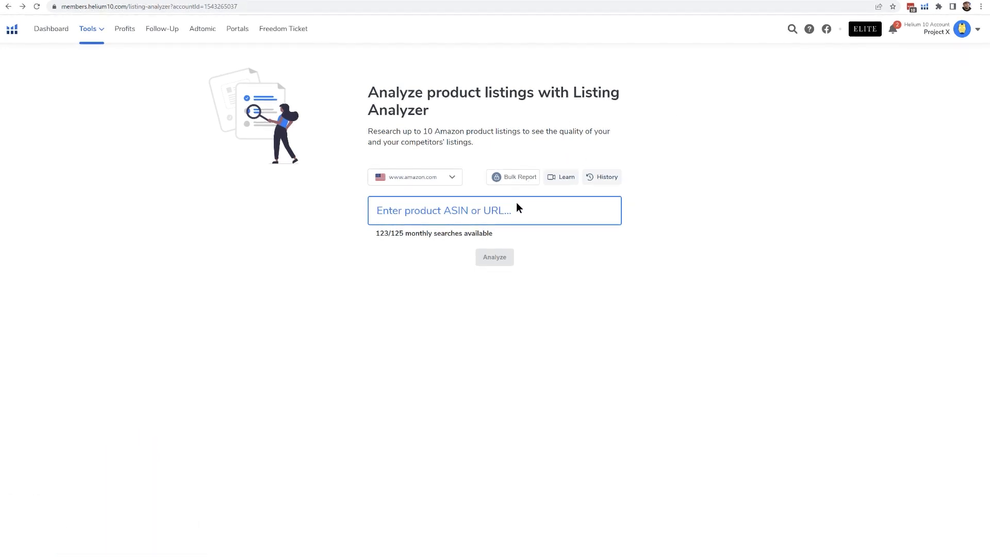
# Paste ASIN B09QFT1CVN into the Listing Analyzer field and run the analysis
pyautogui.click(487, 211)
pyautogui.hotkey('ctrl', 'v')
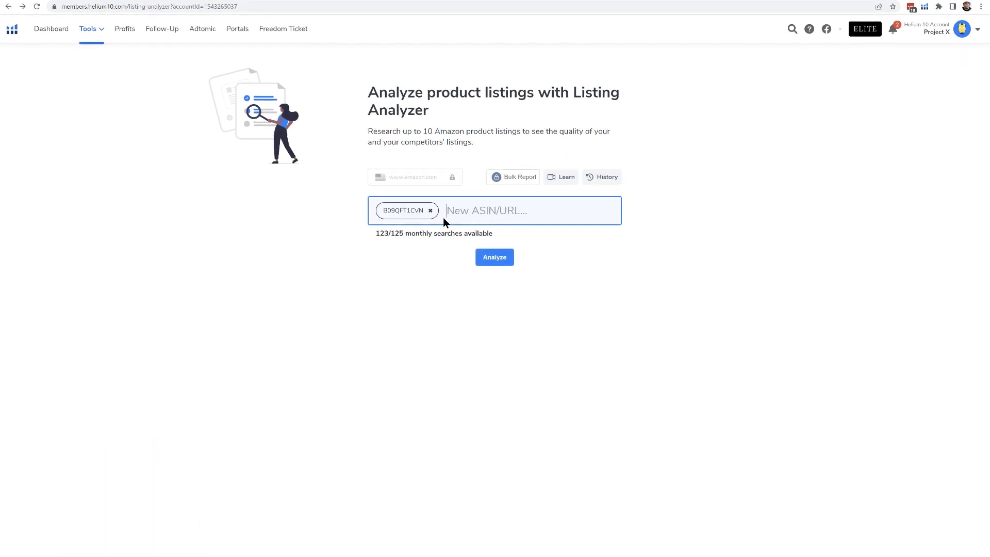
pyautogui.moveTo(401, 210)
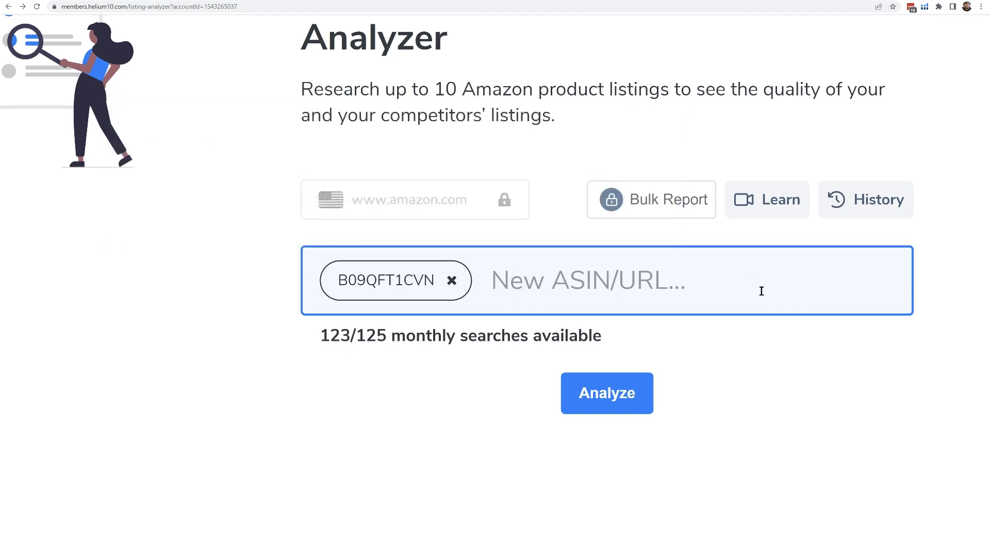
pyautogui.click(769, 203)
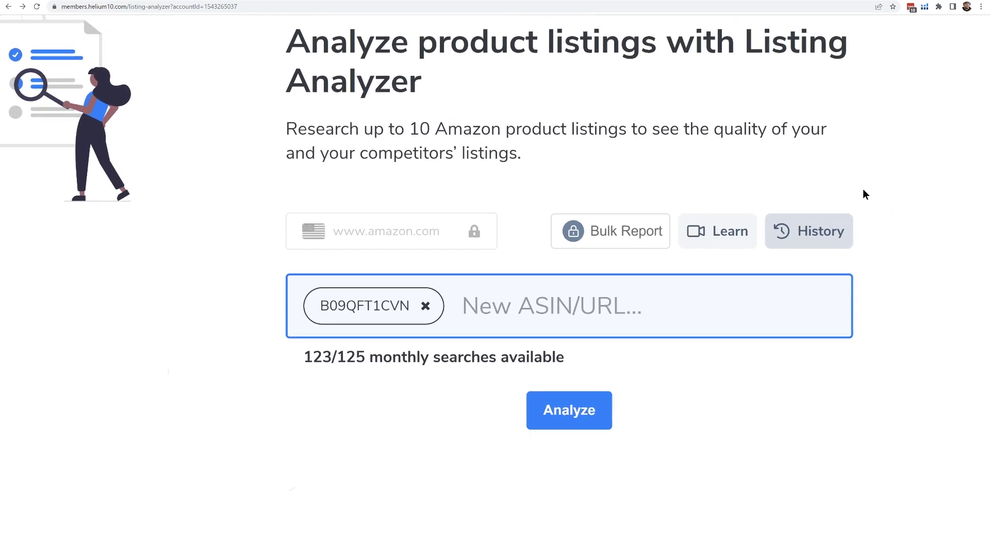
pyautogui.click(597, 413)
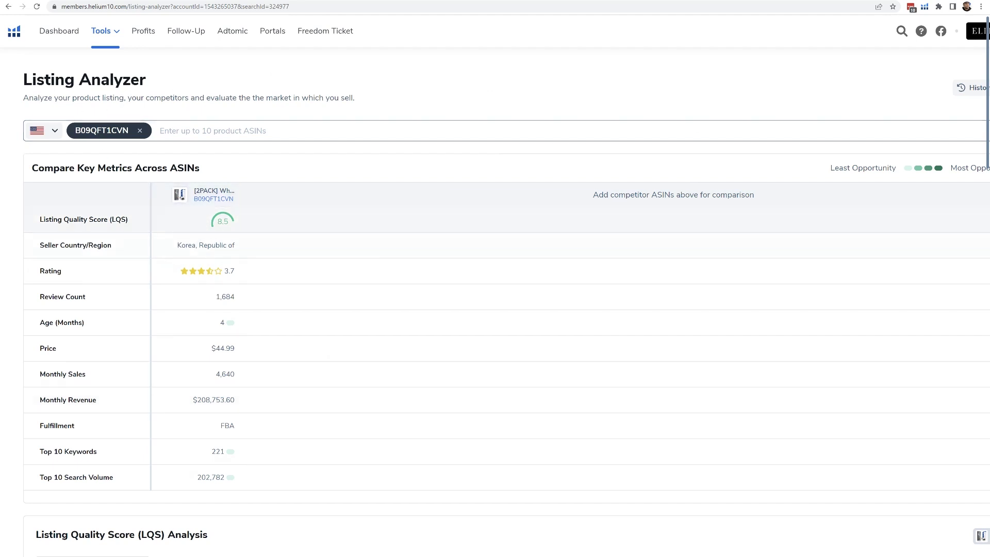
# Scroll through the Compare Key Metrics table to review B09QFT1CVN's price, reviews, keywords and search volume
pyautogui.scroll(5, 230, 247)
pyautogui.scroll(-1, 289, 224)
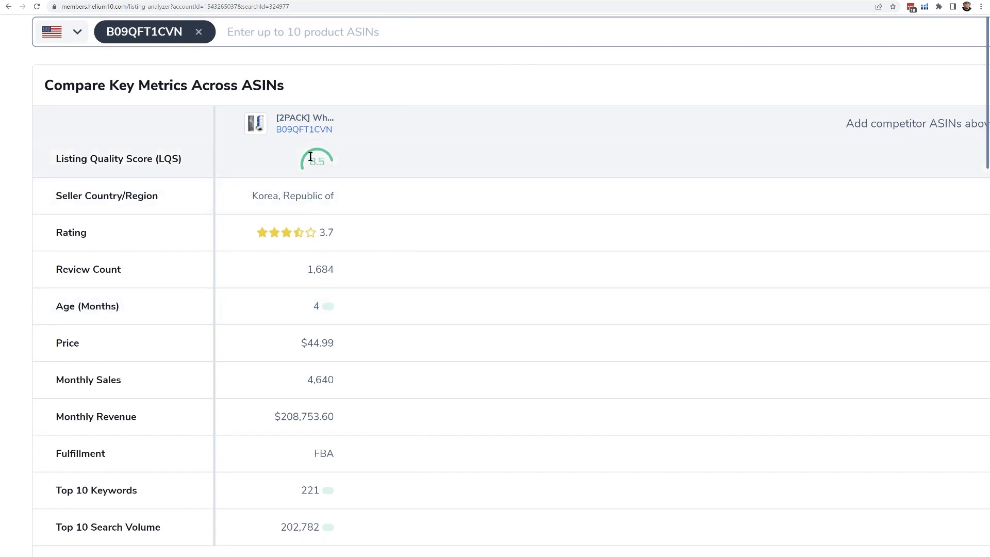
pyautogui.moveTo(106, 200)
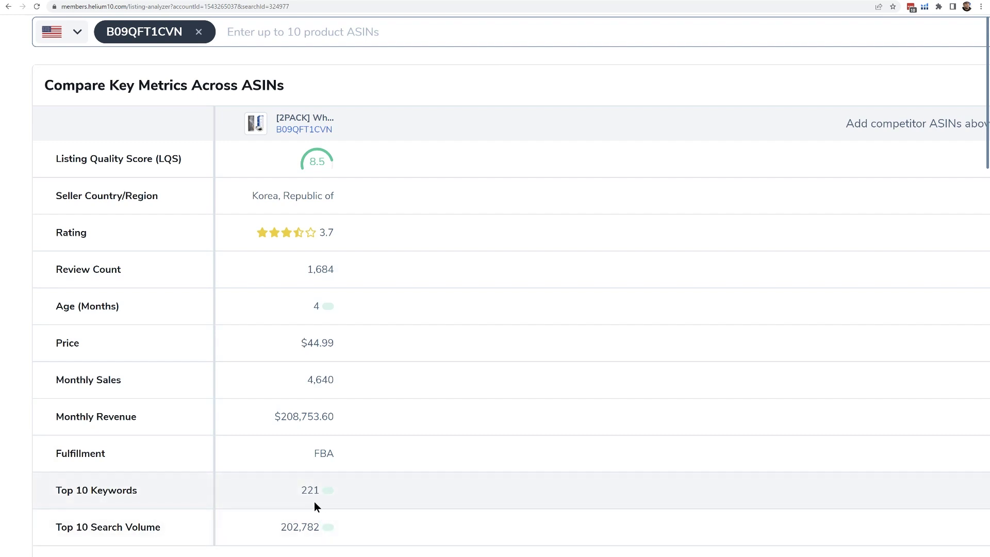
pyautogui.scroll(5, 366, 516)
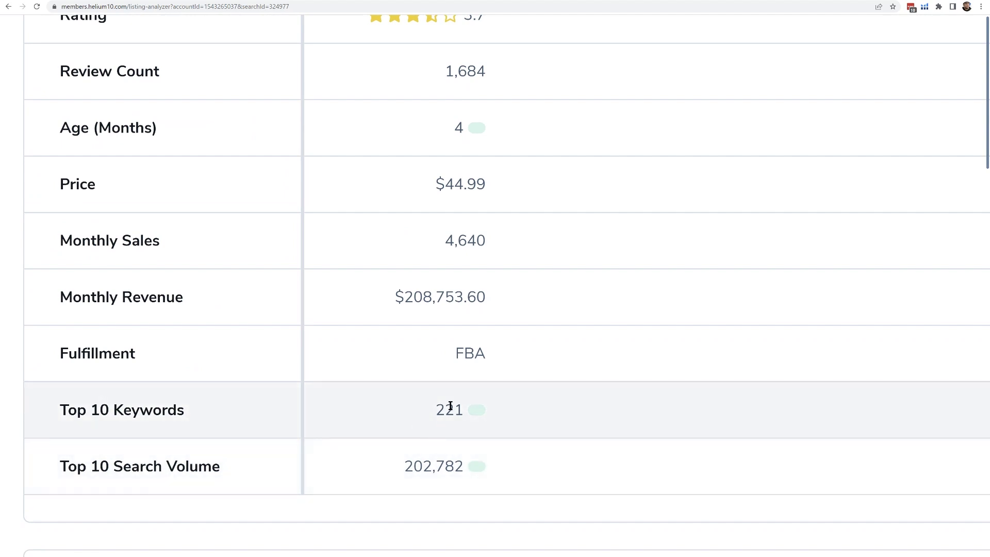
pyautogui.scroll(-2, 450, 238)
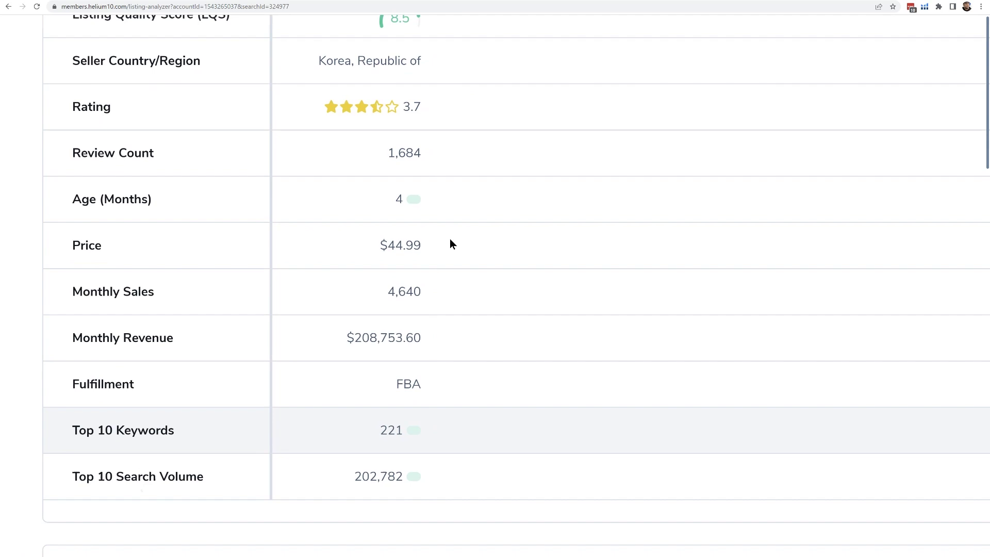
pyautogui.scroll(1, 392, 41)
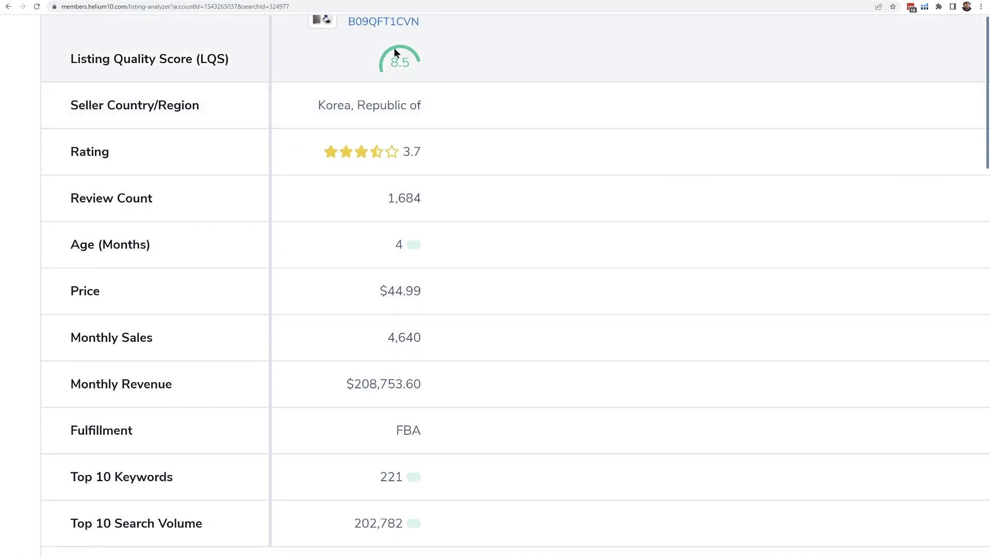
# Scroll to the LQS Analysis, across to the Media and Review Breakdown, then reset zoom
pyautogui.scroll(-4, 507, 177)
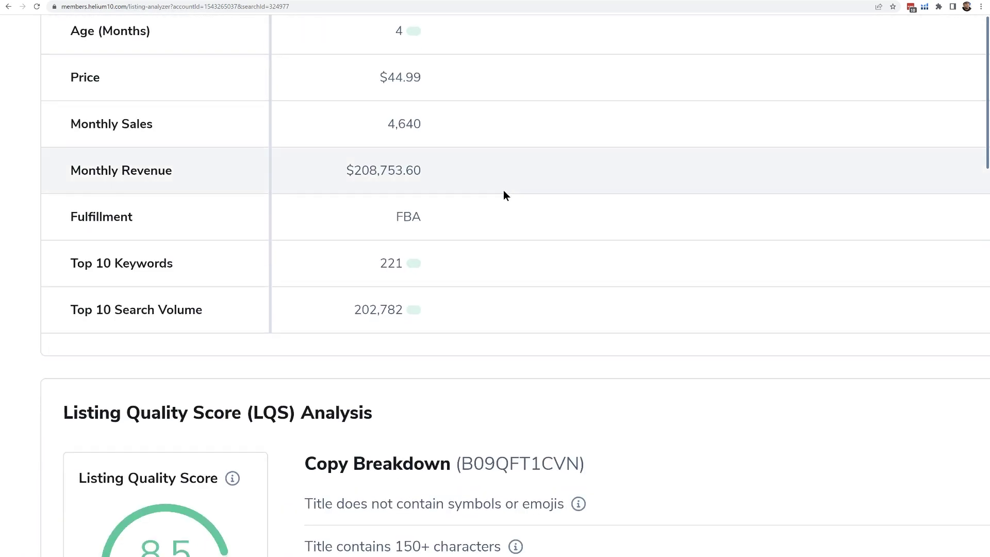
pyautogui.scroll(-4, 503, 192)
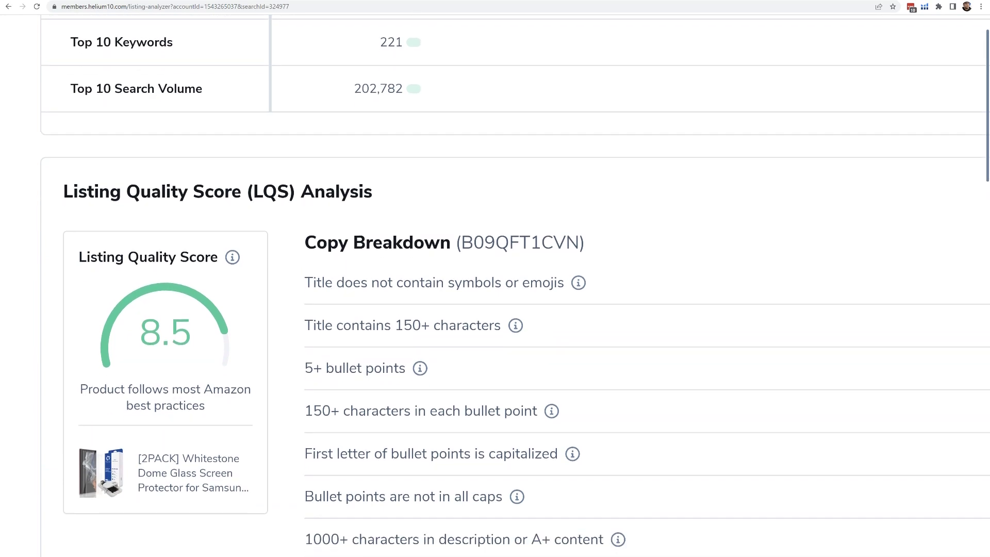
pyautogui.scroll(-2, 495, 279)
pyautogui.scroll(2, 110, 447)
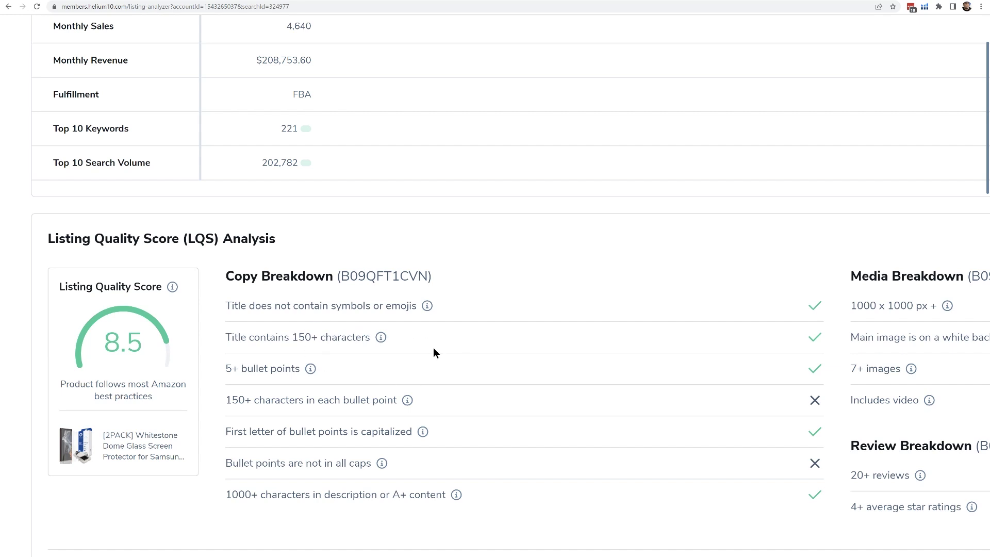
pyautogui.hscroll(1, 425, 314)
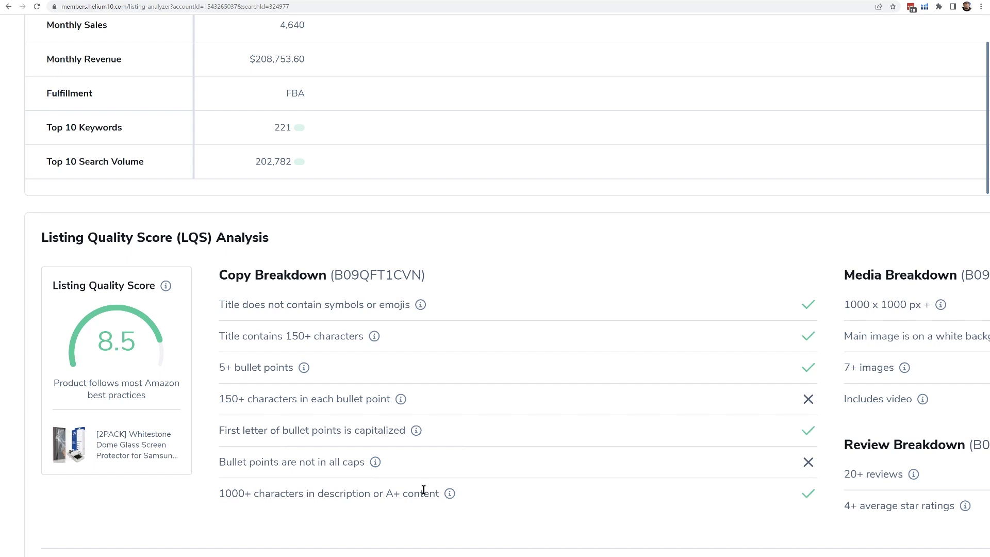
pyautogui.hscroll(8, 698, 497)
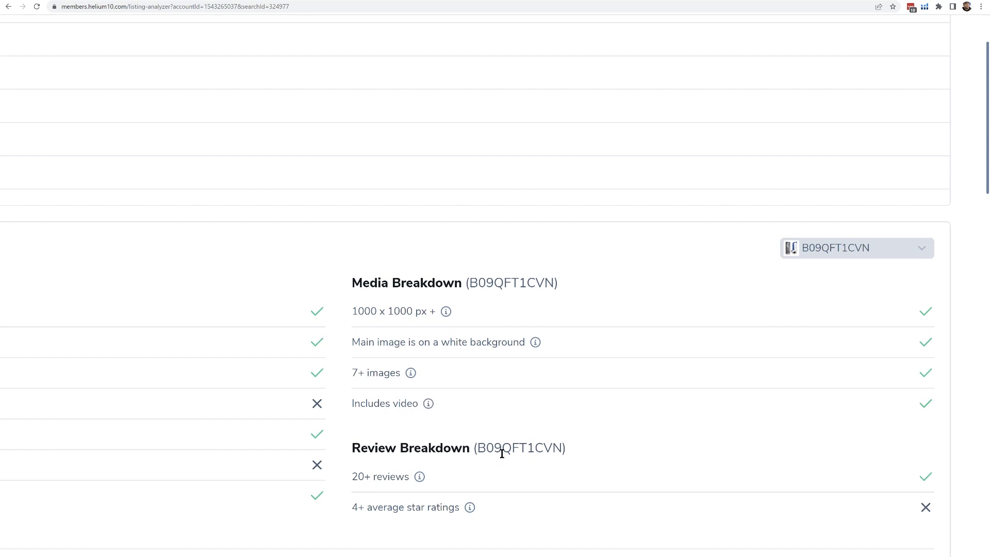
pyautogui.hotkey('ctrl', '0')
# Zoom in and scroll to the Market Analysis comparing price, sales and BSR against averages
pyautogui.scroll(-1, 313, 265)
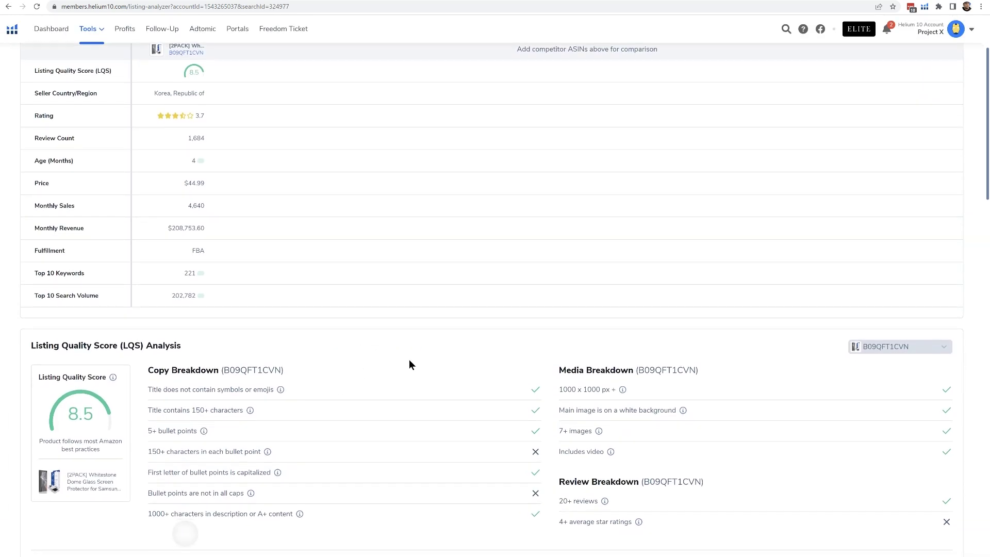
pyautogui.scroll(-5, 410, 364)
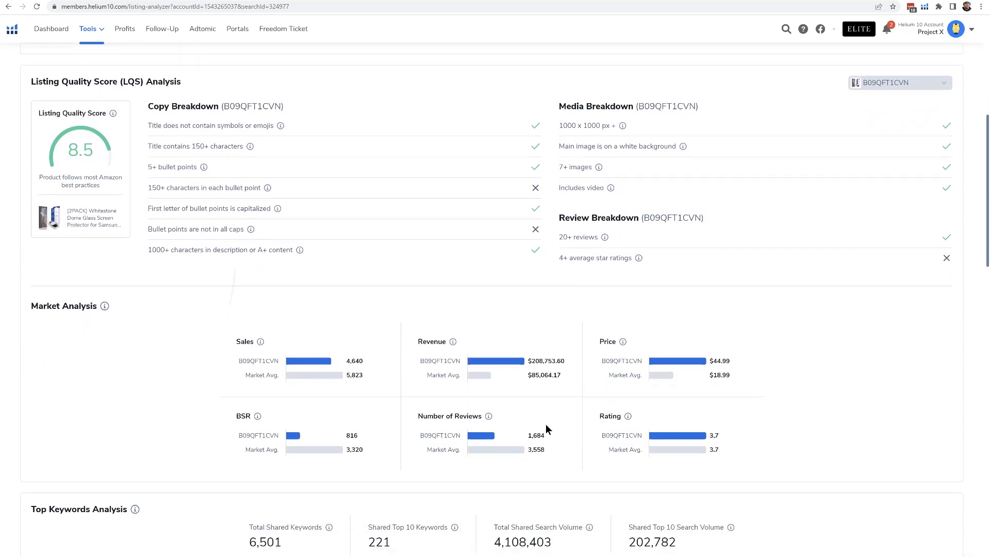
pyautogui.hotkey('ctrl', '+')
pyautogui.hotkey('ctrl', '+')
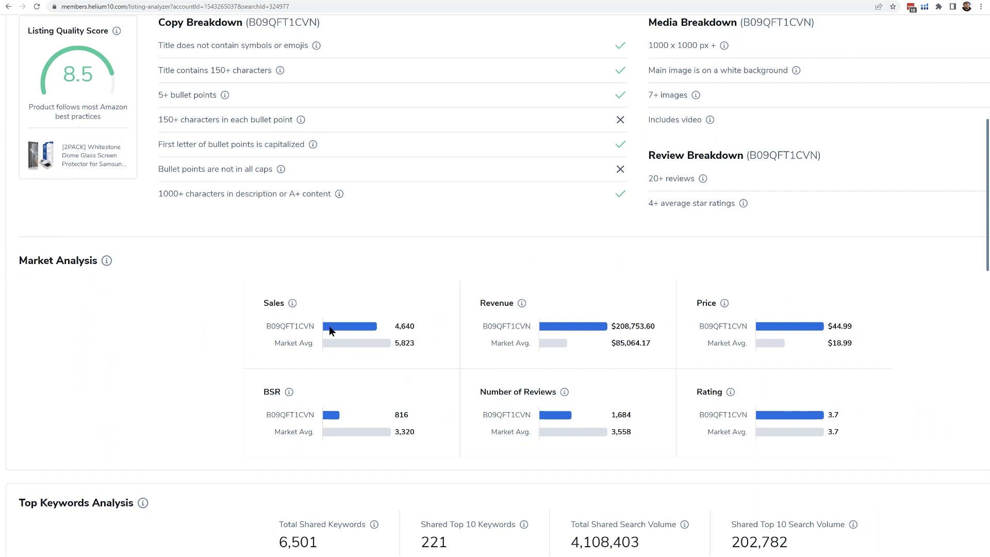
pyautogui.scroll(10, 360, 277)
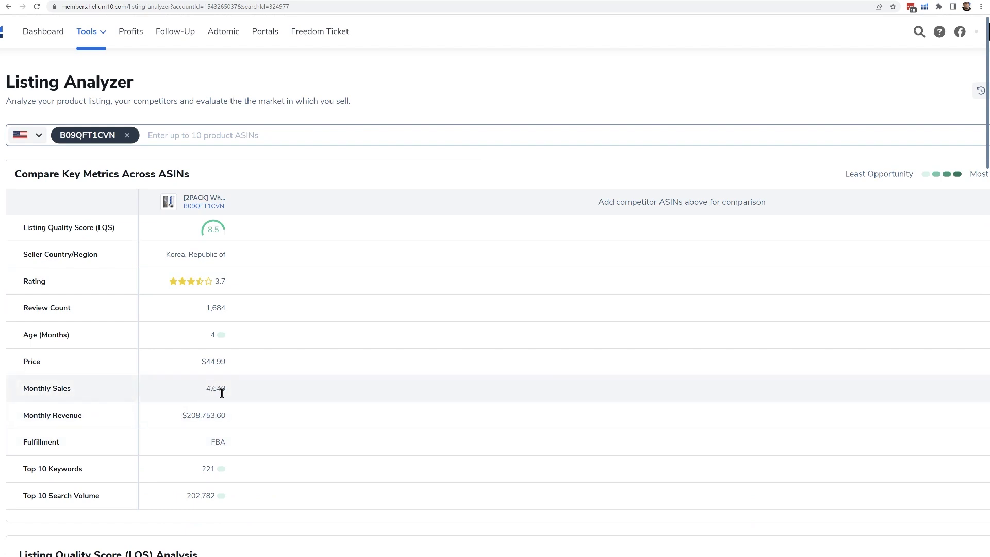
pyautogui.scroll(-10, 222, 397)
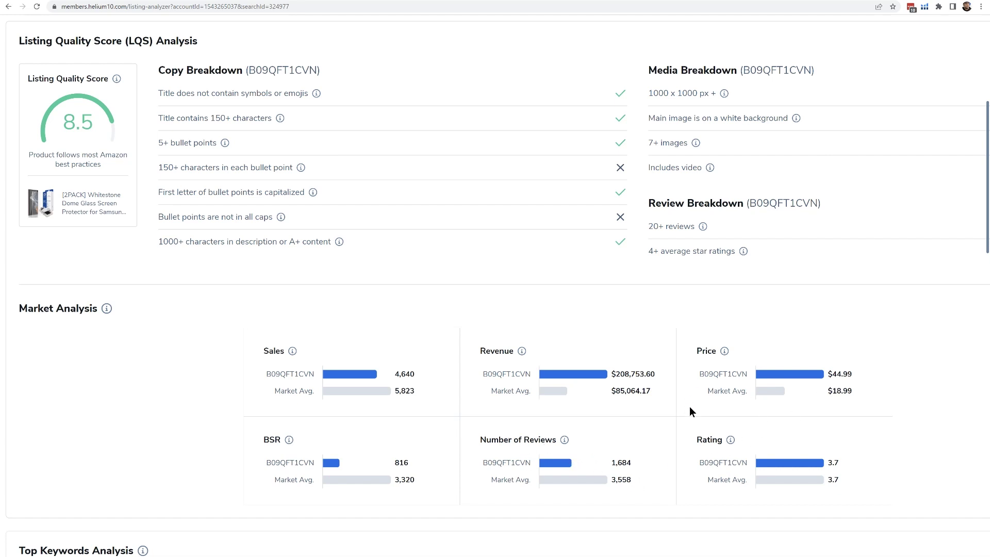
pyautogui.scroll(-5, 635, 363)
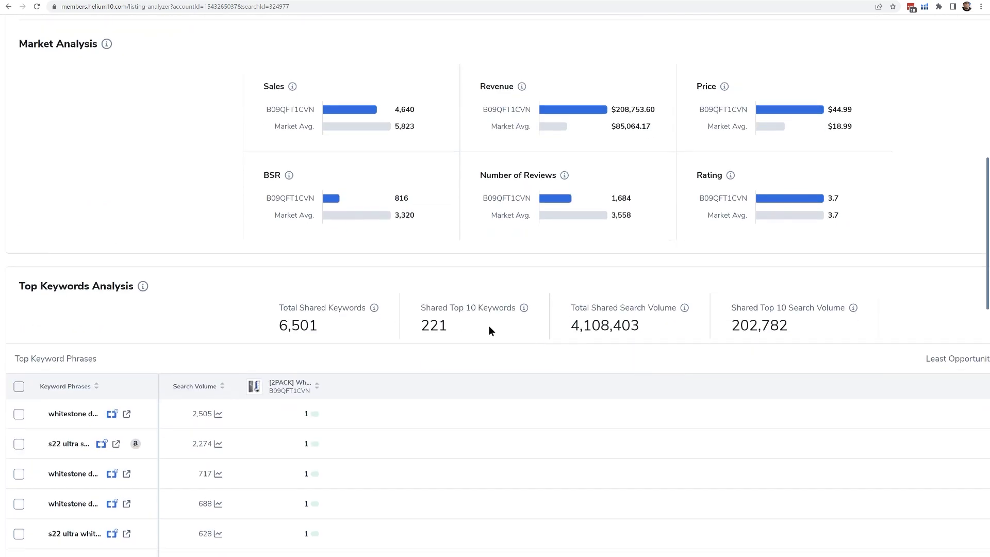
# Widen the Top Keywords table's Keyword Phrases column and scroll through the full phrase list
pyautogui.scroll(15, 524, 429)
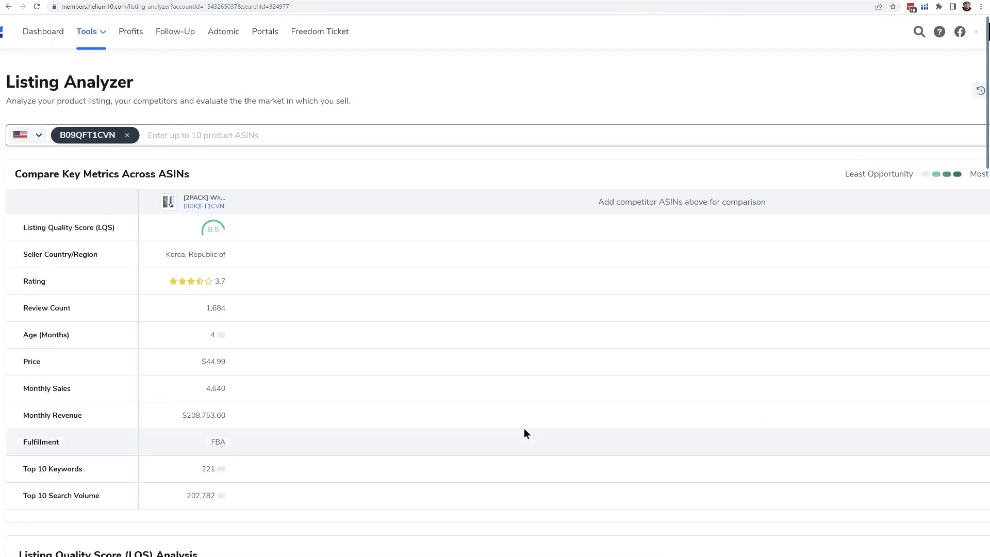
pyautogui.scroll(-2, 437, 446)
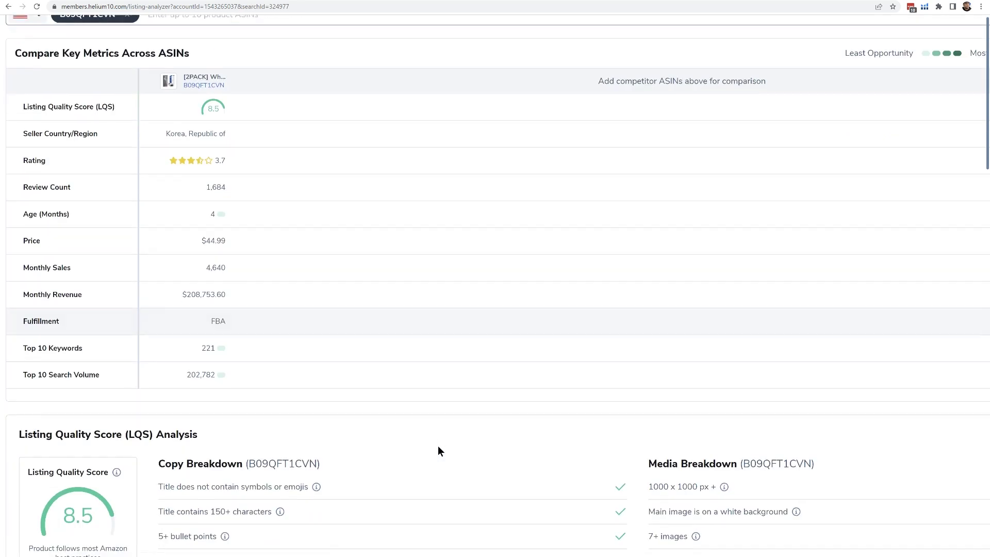
pyautogui.scroll(-15, 438, 445)
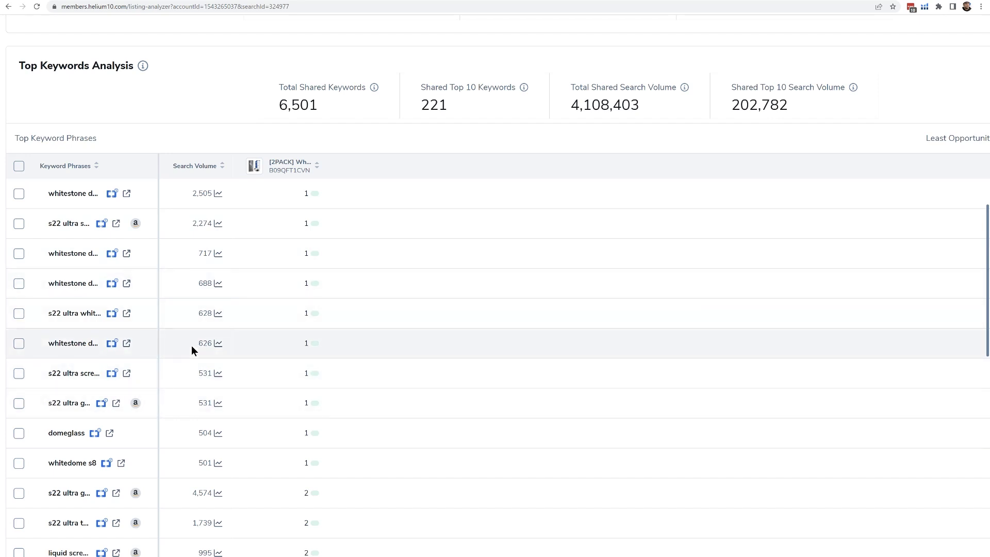
pyautogui.scroll(-2, 335, 313)
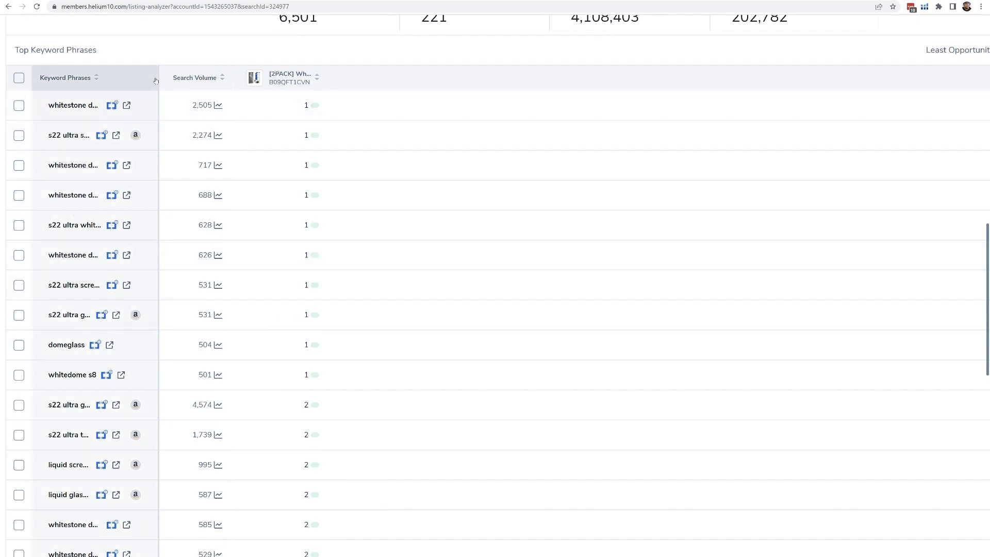
pyautogui.moveTo(158, 92); pyautogui.dragTo(298, 139)
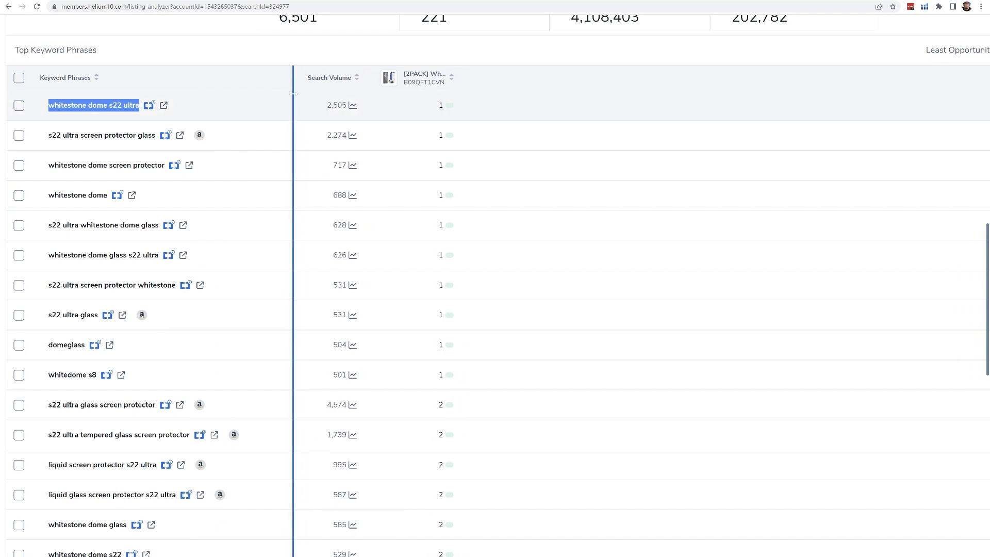
pyautogui.scroll(-1, 259, 328)
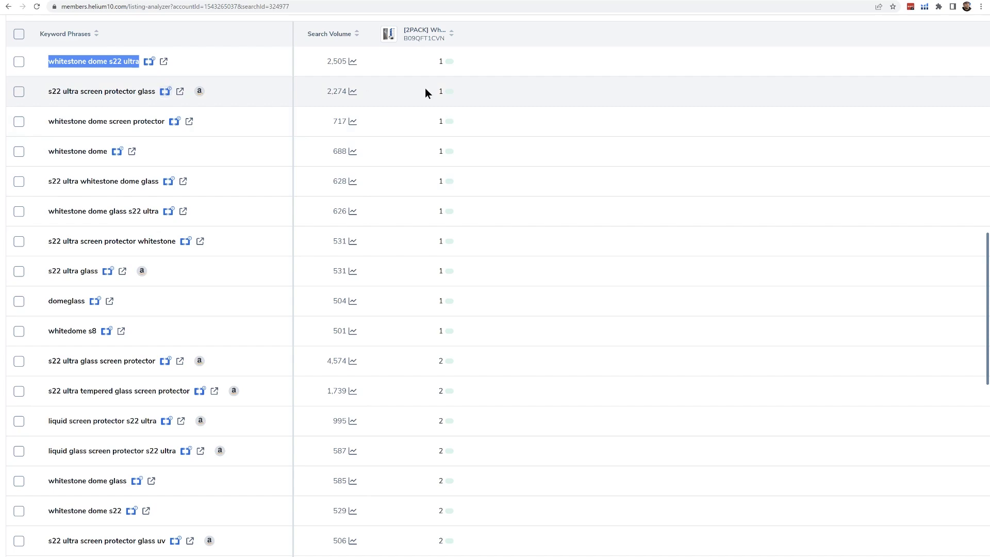
pyautogui.scroll(-1, 464, 125)
pyautogui.scroll(-15, 464, 129)
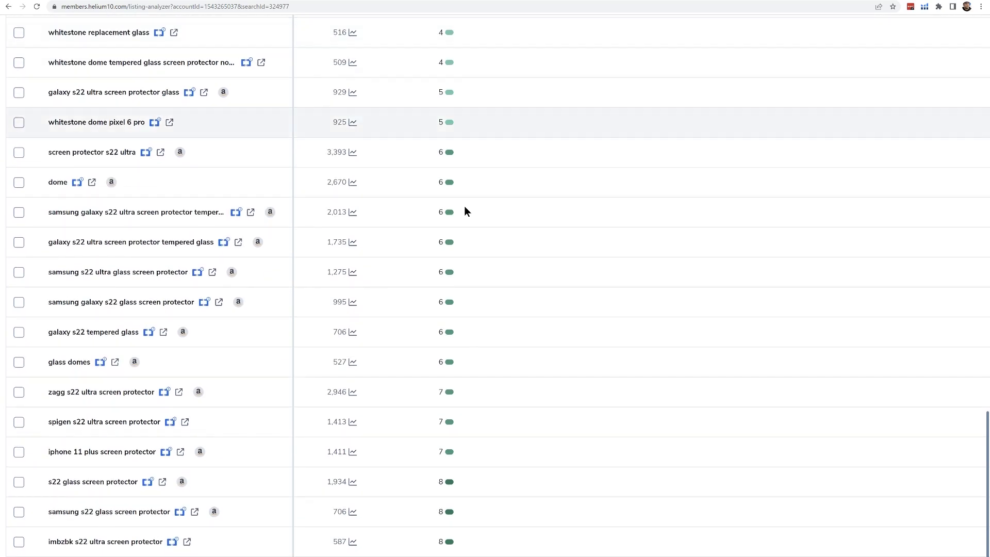
pyautogui.scroll(-3, 446, 310)
pyautogui.scroll(-3, 441, 304)
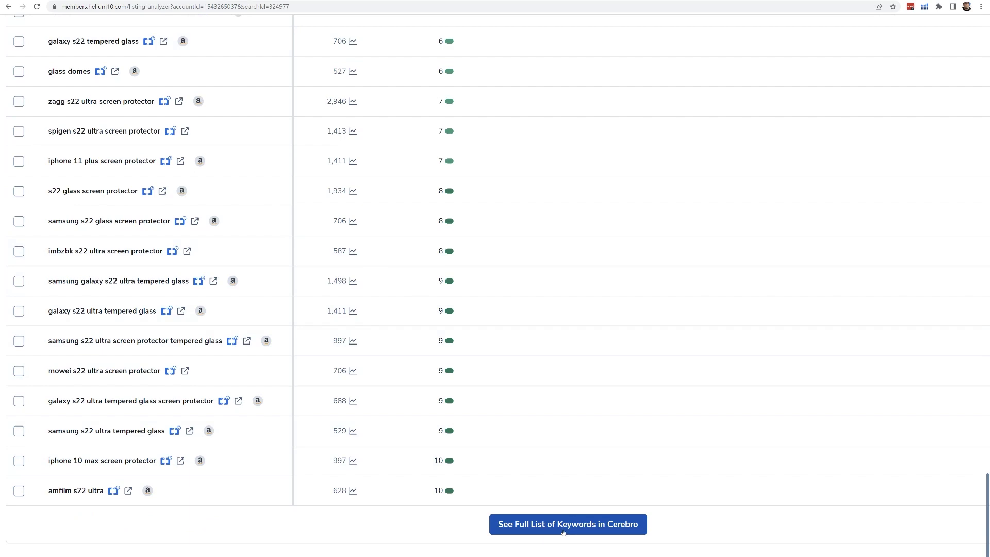
pyautogui.scroll(20, 563, 531)
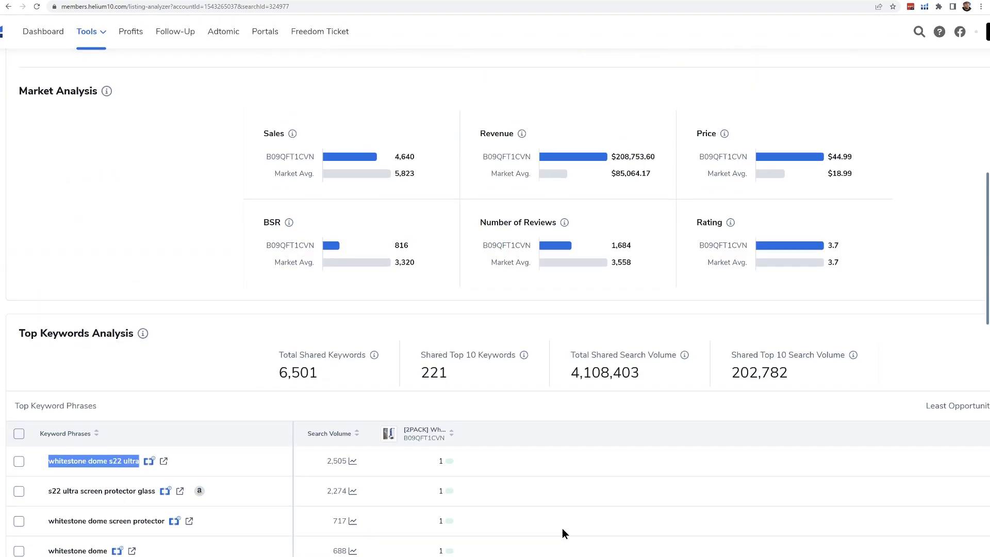
# Scroll to the rank 4–8 keyword phrases and read the Amazon's Choice badge tooltip
pyautogui.scroll(1, 562, 528)
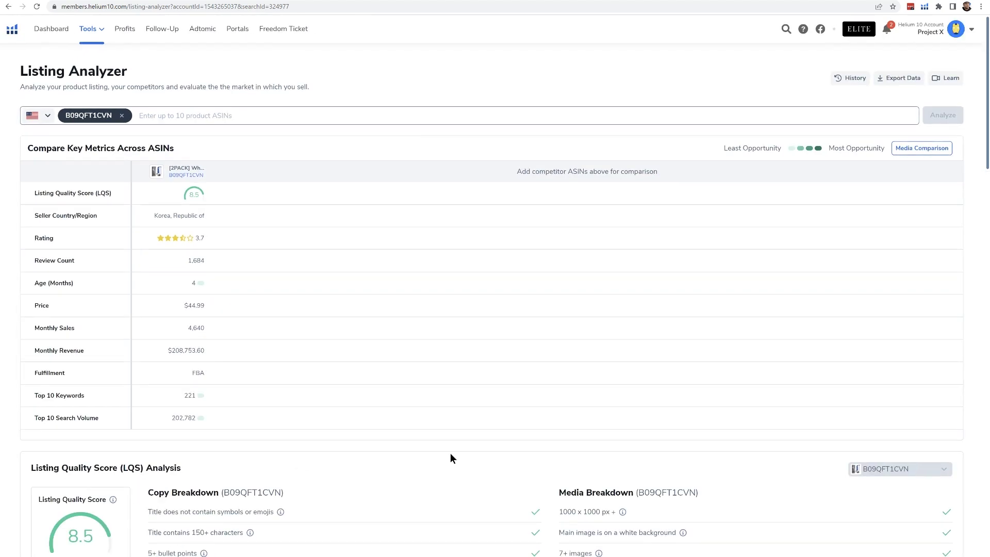
pyautogui.scroll(-15, 451, 453)
pyautogui.scroll(-10, 449, 457)
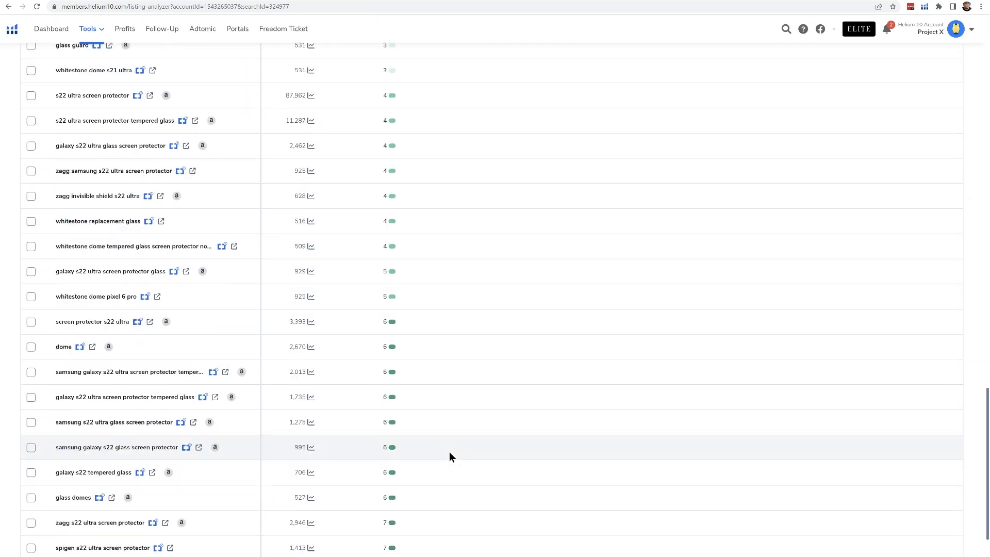
pyautogui.scroll(3, 449, 457)
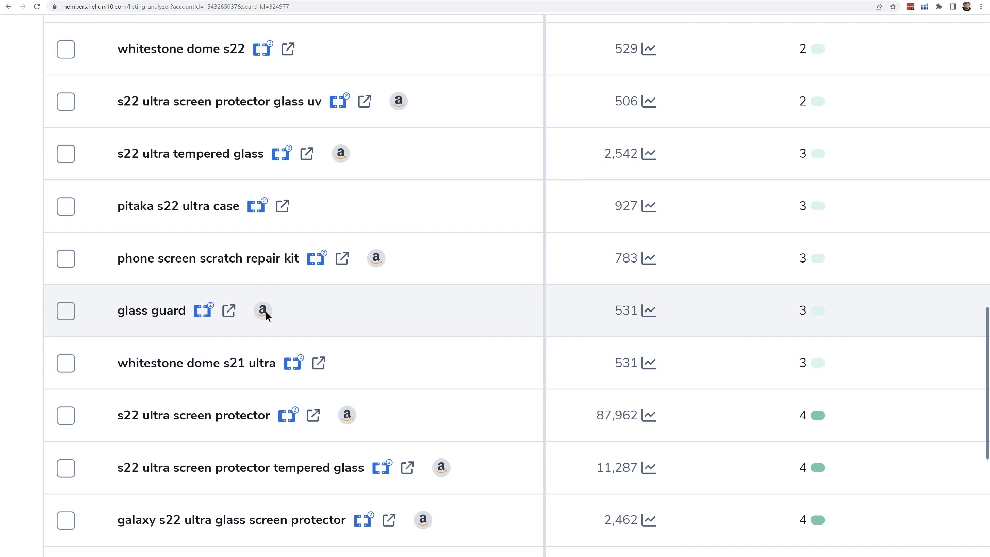
pyautogui.moveTo(261, 314)
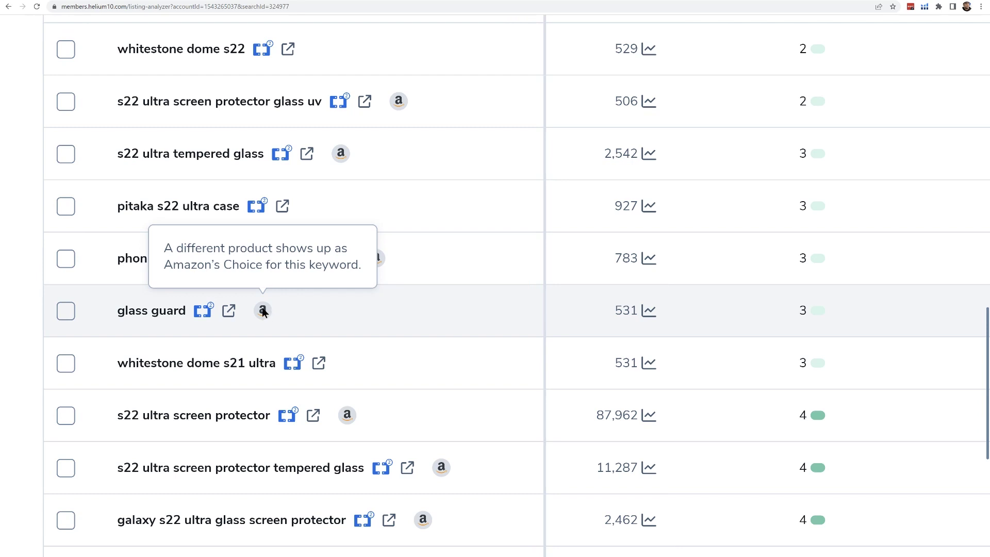
# Check more Amazon's Choice badges around ranks 7 and 8, then reset the page zoom
pyautogui.scroll(14, 268, 311)
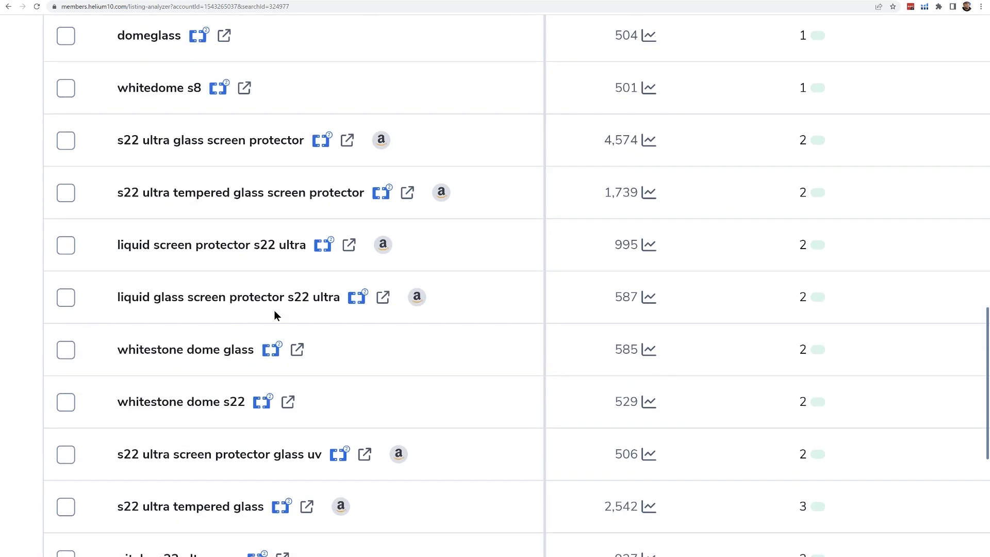
pyautogui.scroll(-6, 275, 312)
pyautogui.scroll(8, 275, 312)
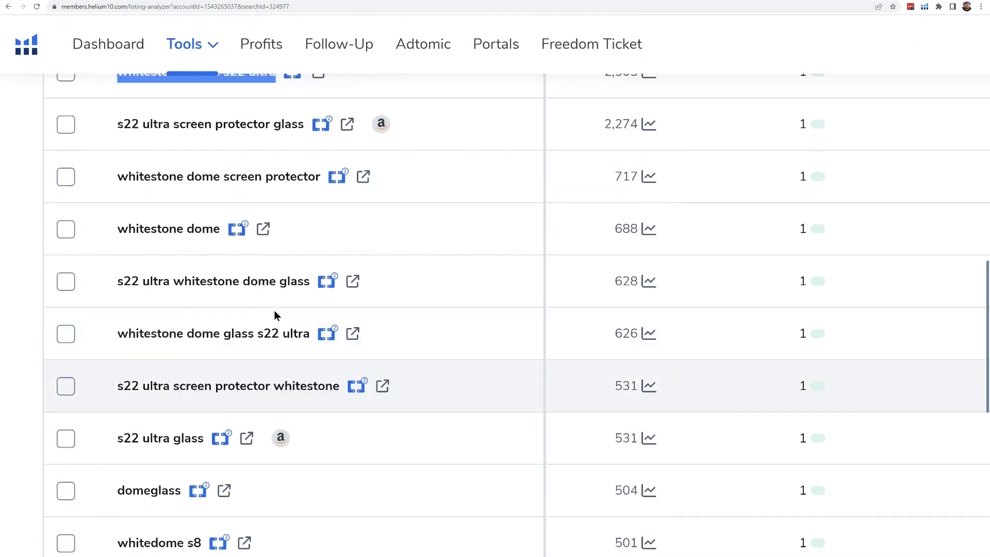
pyautogui.scroll(-6, 274, 311)
pyautogui.scroll(-20, 275, 312)
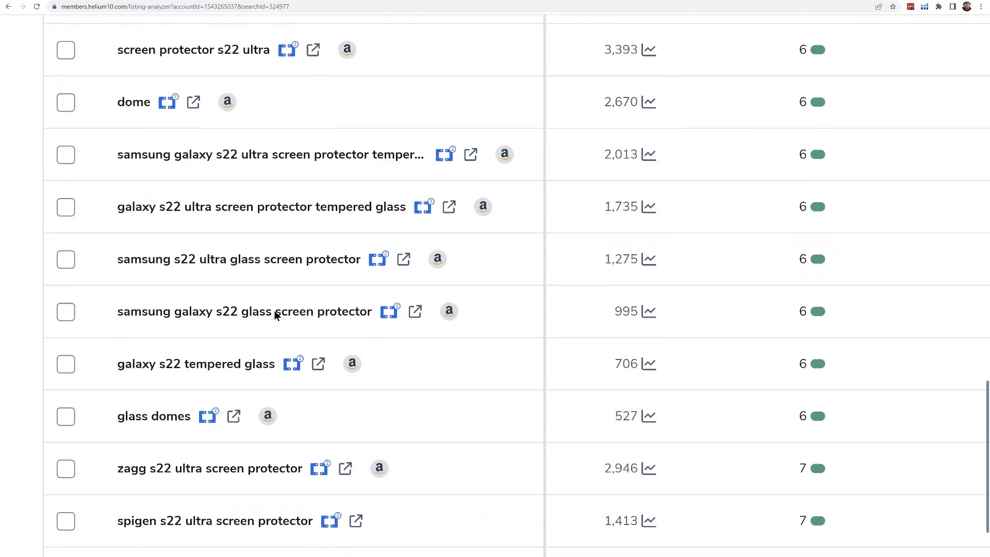
pyautogui.scroll(18, 274, 316)
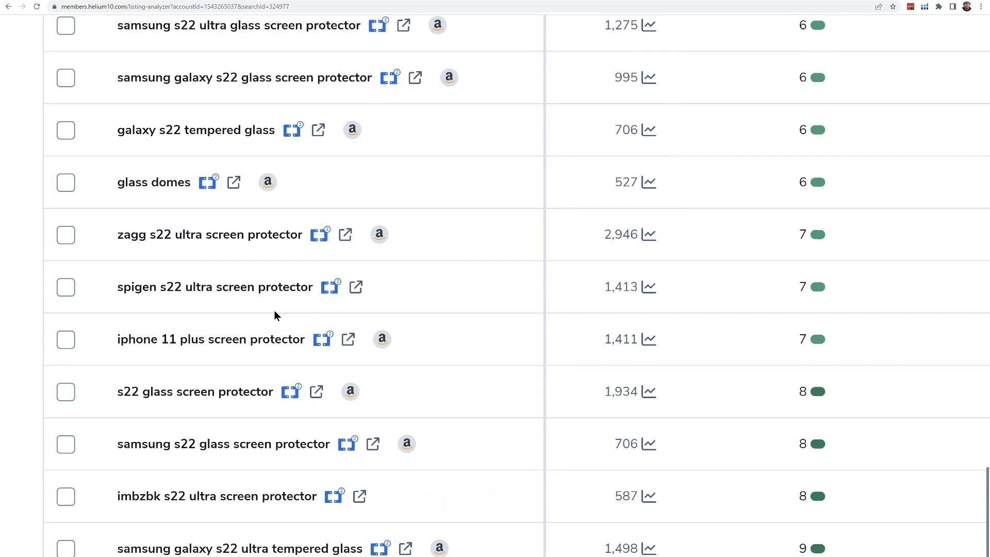
pyautogui.moveTo(347, 312)
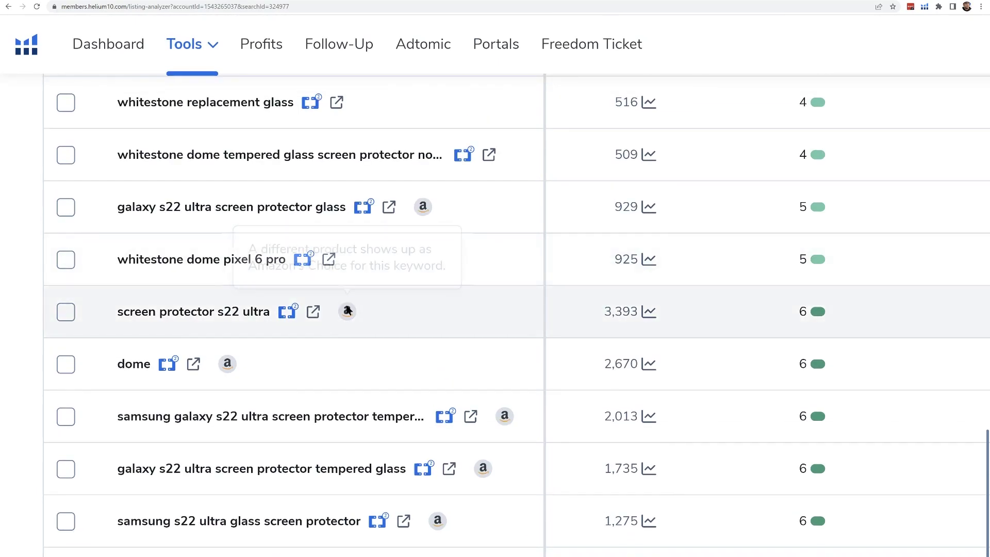
pyautogui.moveTo(232, 364)
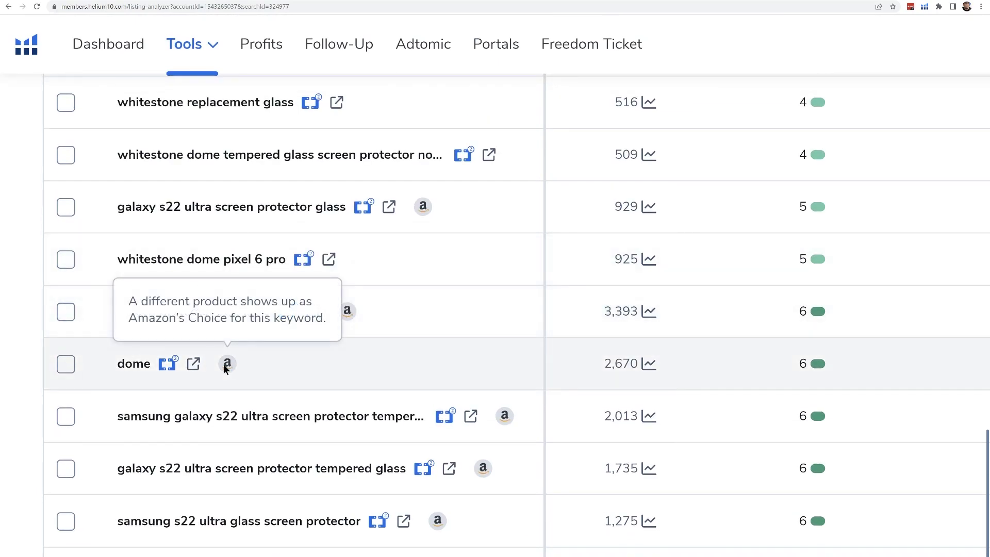
pyautogui.scroll(2, 370, 391)
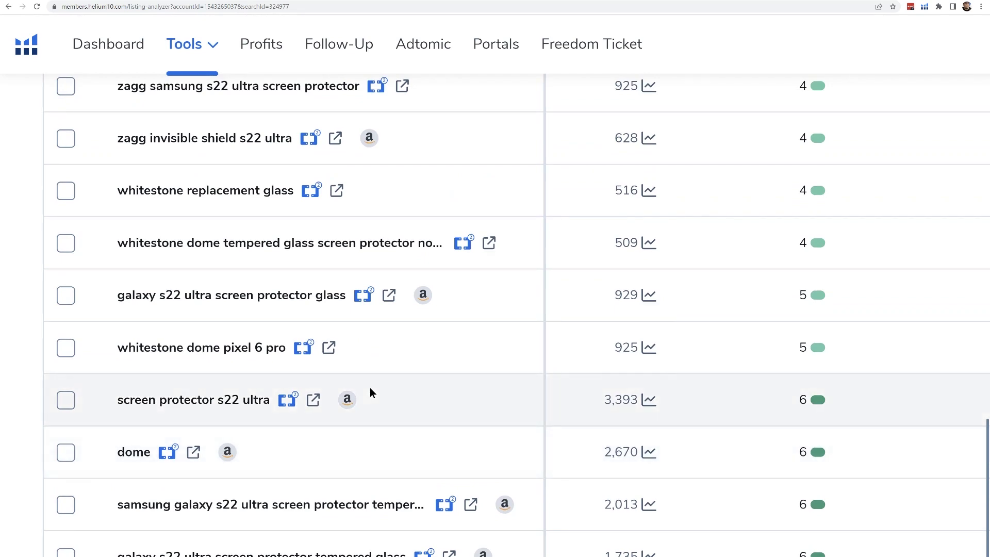
pyautogui.scroll(1, 370, 391)
pyautogui.hotkey('ctrl', '0')
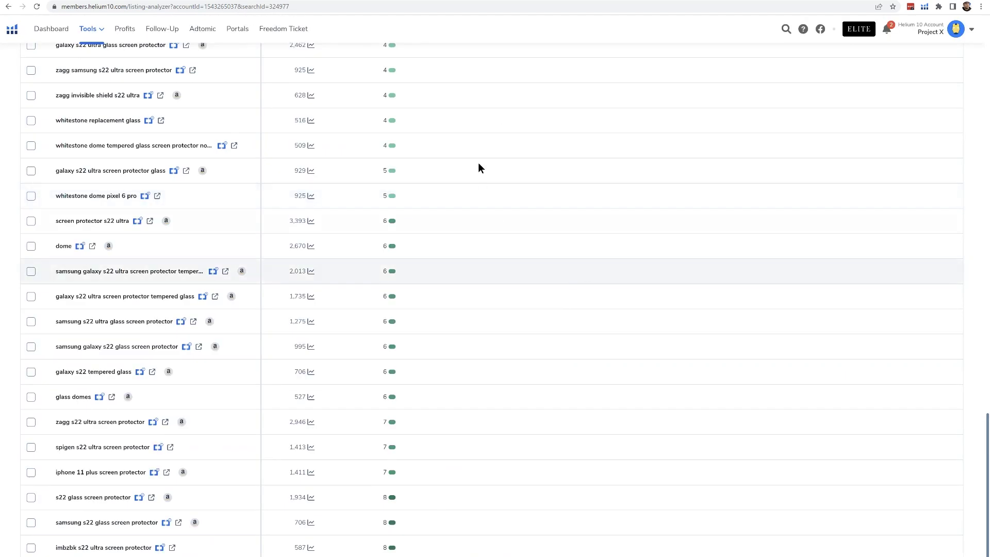